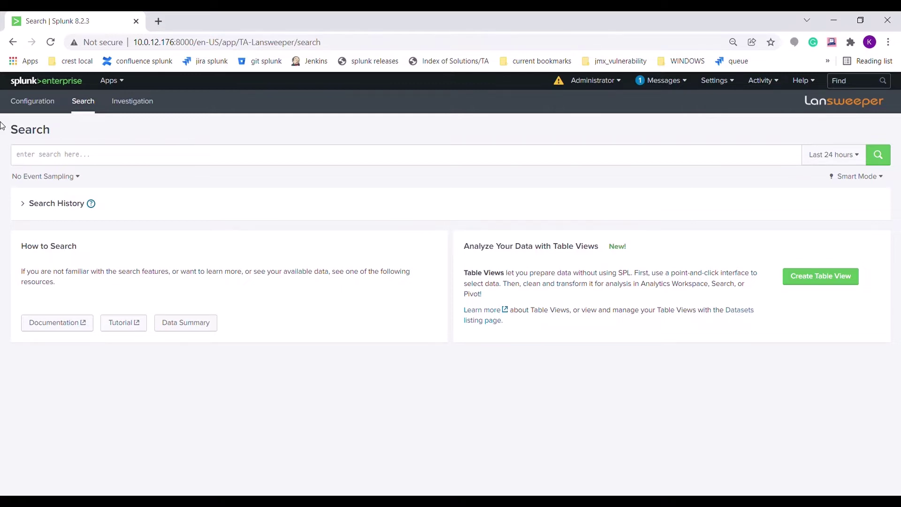
- Add a Lansweeper account named lansweeper_account in the add-on configuration, pasting in the account credentials
left_click(35, 111)
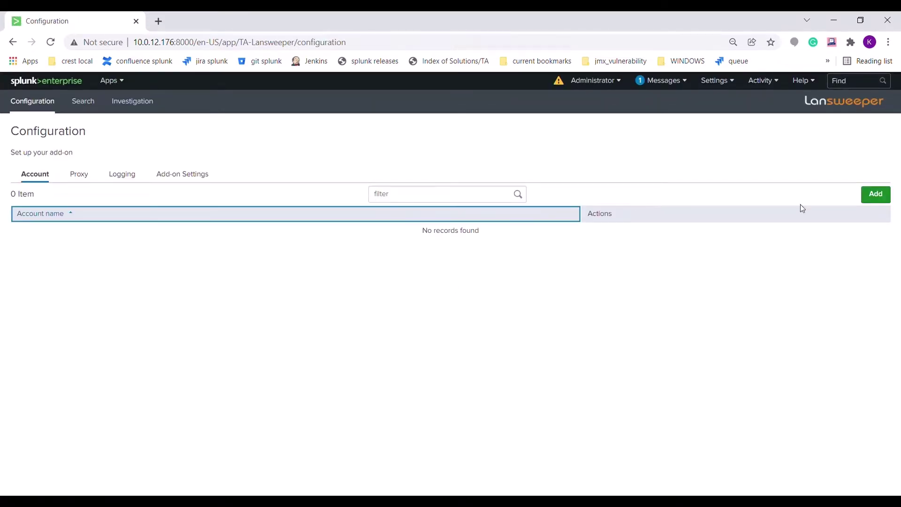
left_click(876, 195)
left_click(474, 155)
key("ctrl+v")
left_click(638, 228)
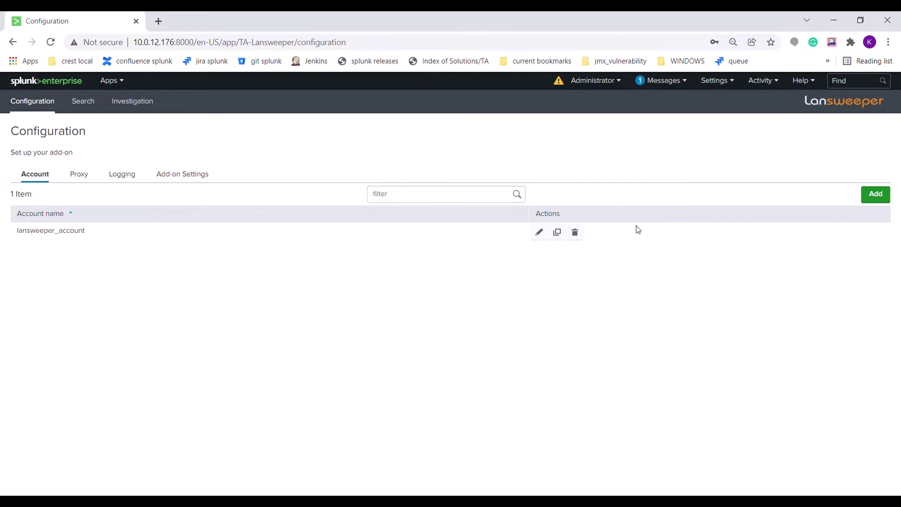
- Review the add-on's proxy and logging configuration
left_click(89, 181)
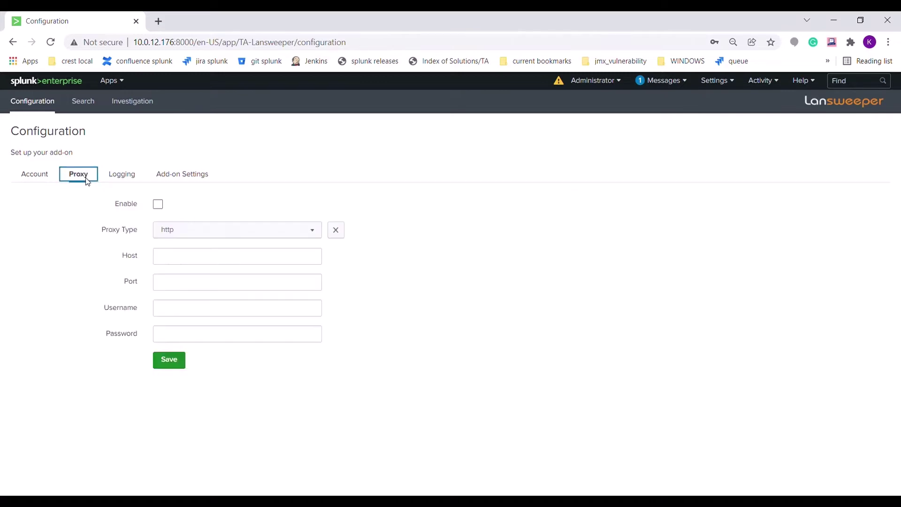
left_click(120, 180)
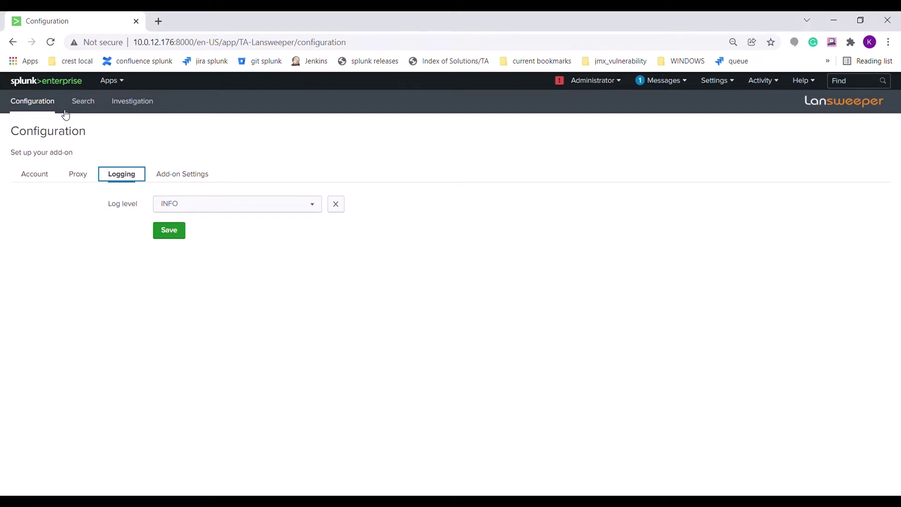
- Open the Investigation dashboard and examine the available Investigate by and Sites filter choices
left_click(127, 107)
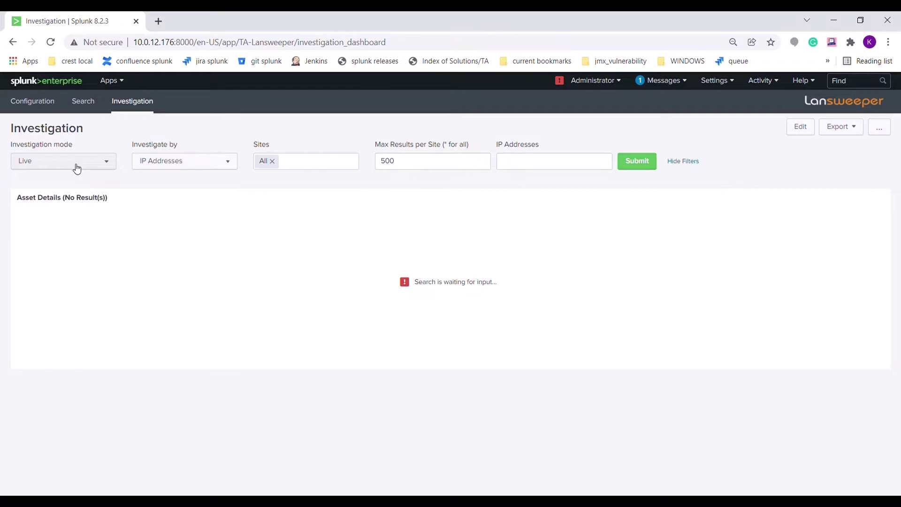
left_click(183, 161)
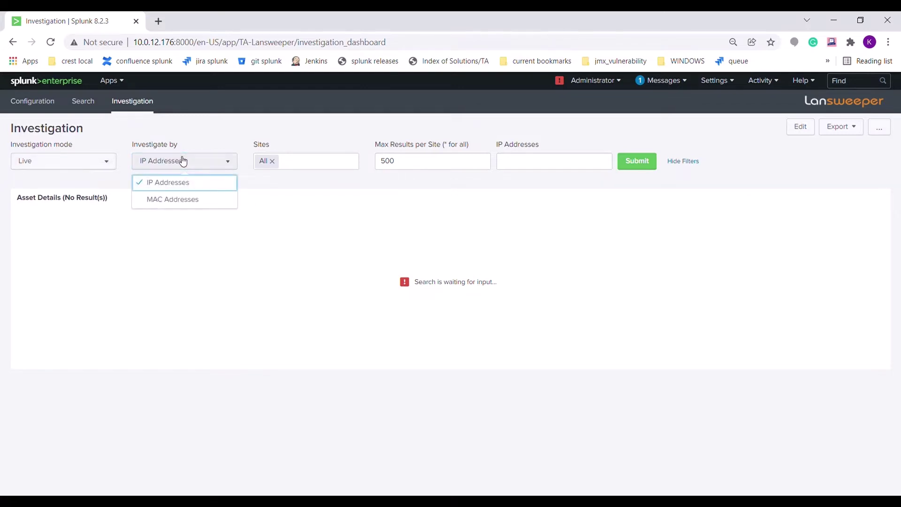
left_click(197, 126)
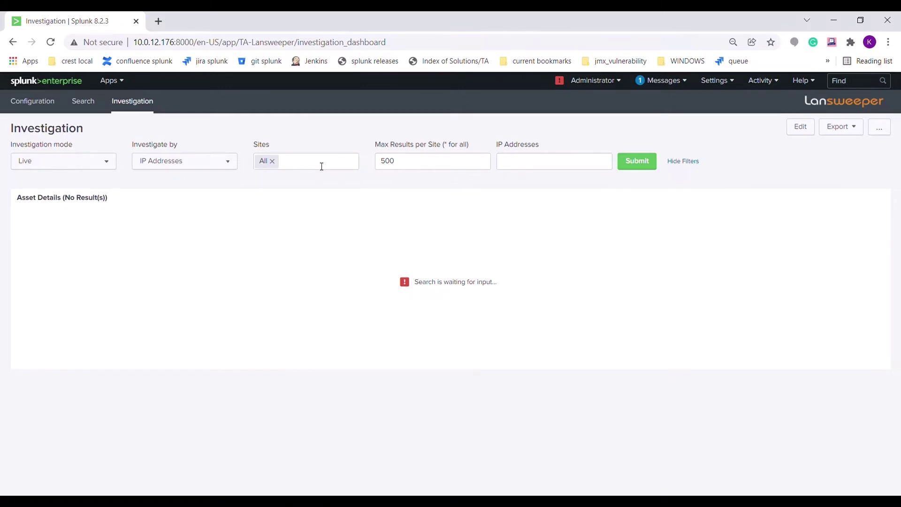
left_click(322, 167)
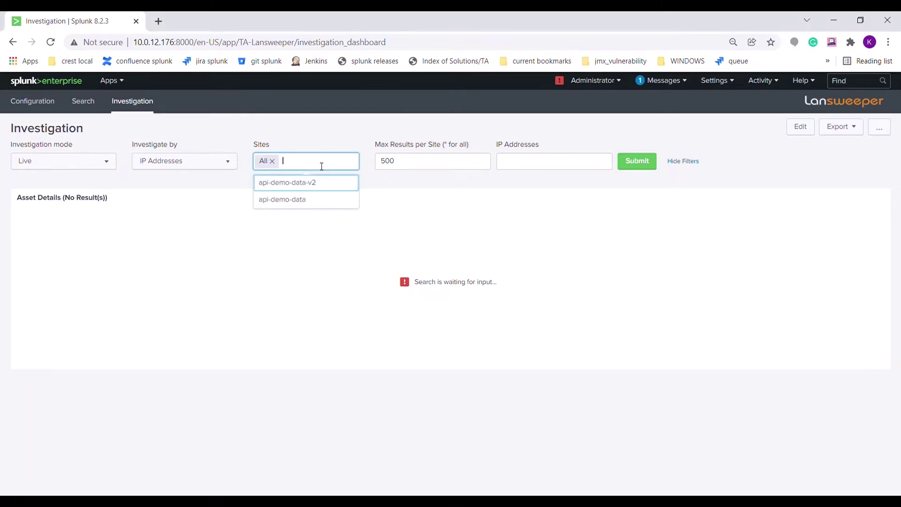
left_click(335, 144)
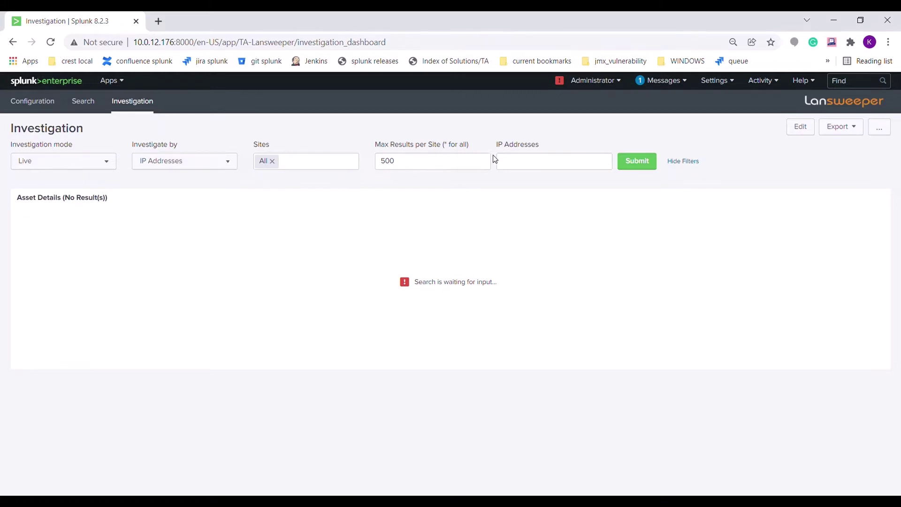
- Run a live investigation by IP addresses for "10.10.11.99, 192" across all sites
left_click(519, 162)
type("0")
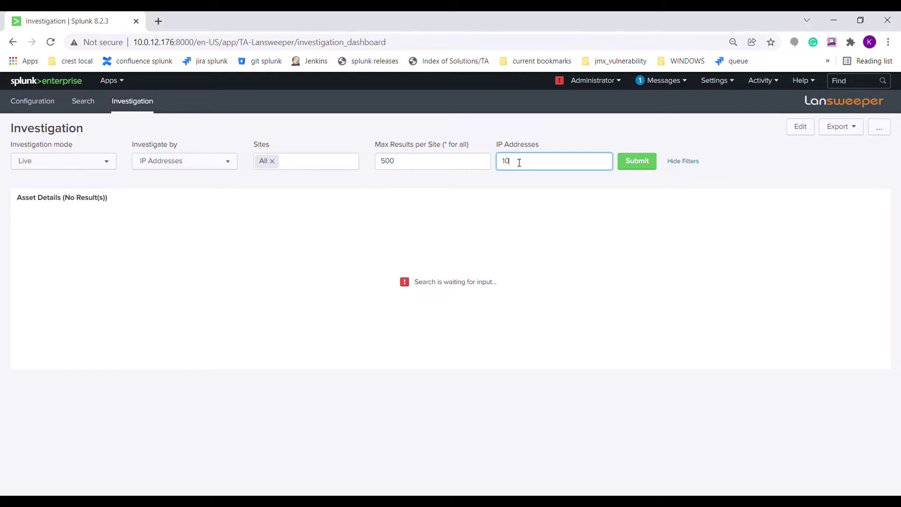
type(".10.11, 10")
key("BackSpace")
type("99, 192")
left_click(642, 165)
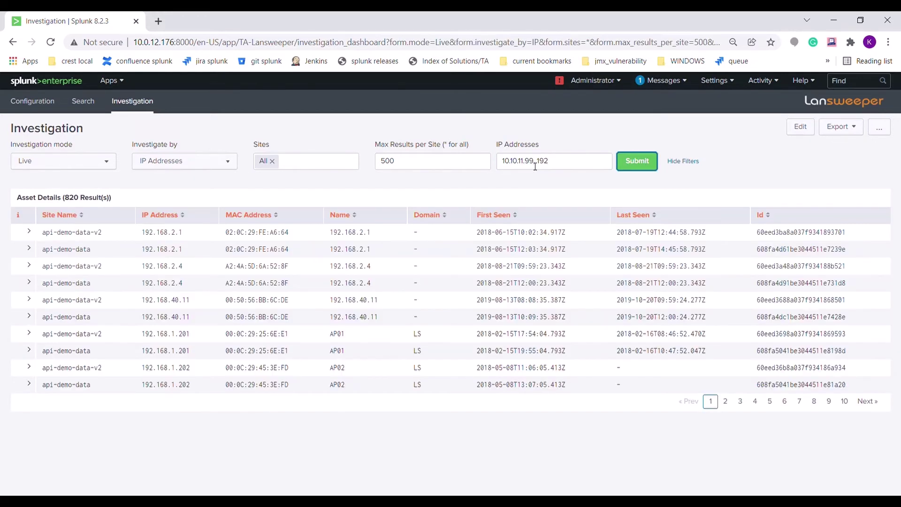
- Expand the first asset in the results and examine its attributes
left_click(29, 232)
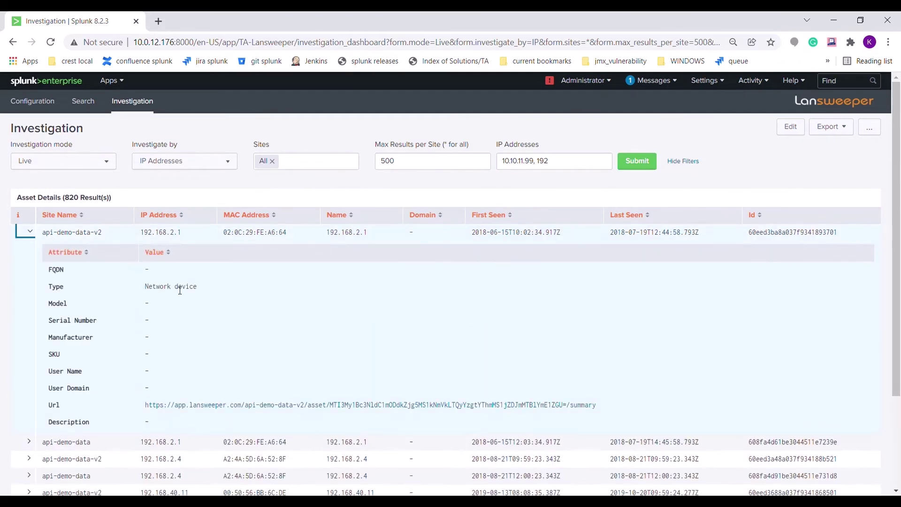
scroll(178, 289, "down", 2)
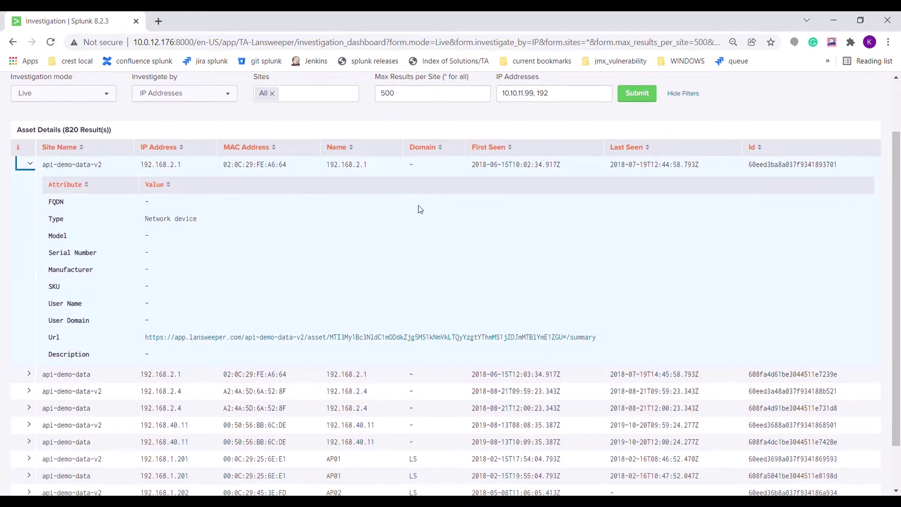
scroll(418, 207, "up", 2)
- Change the investigation mode to Local, fill in the event field, and submit the investigation on index main with sourcetype _json
left_click(107, 161)
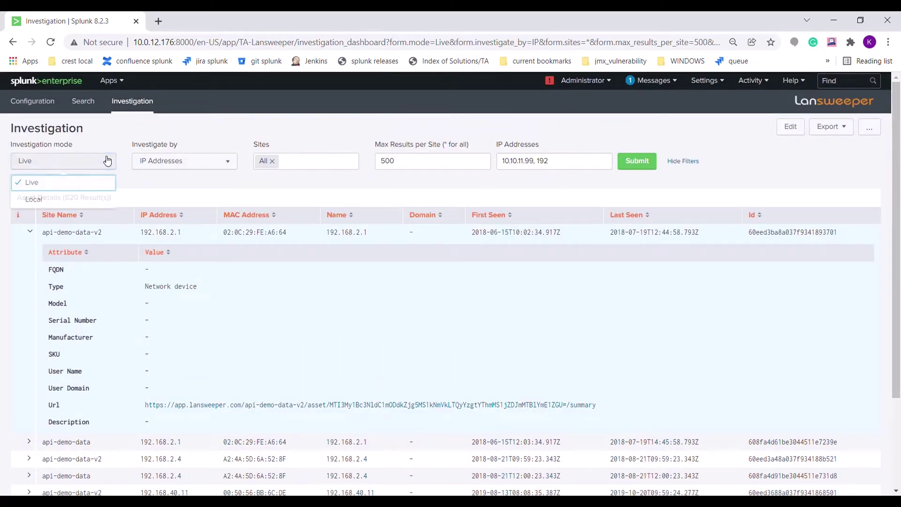
left_click(76, 199)
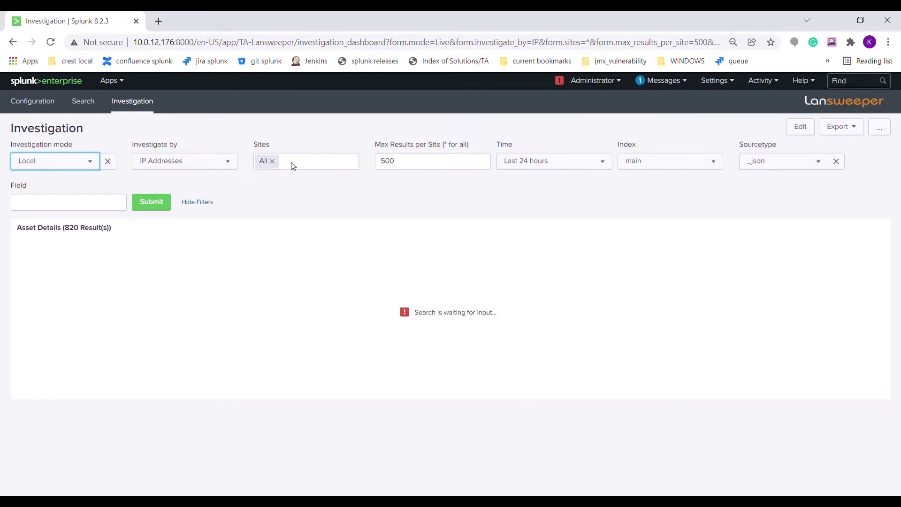
left_click(102, 200)
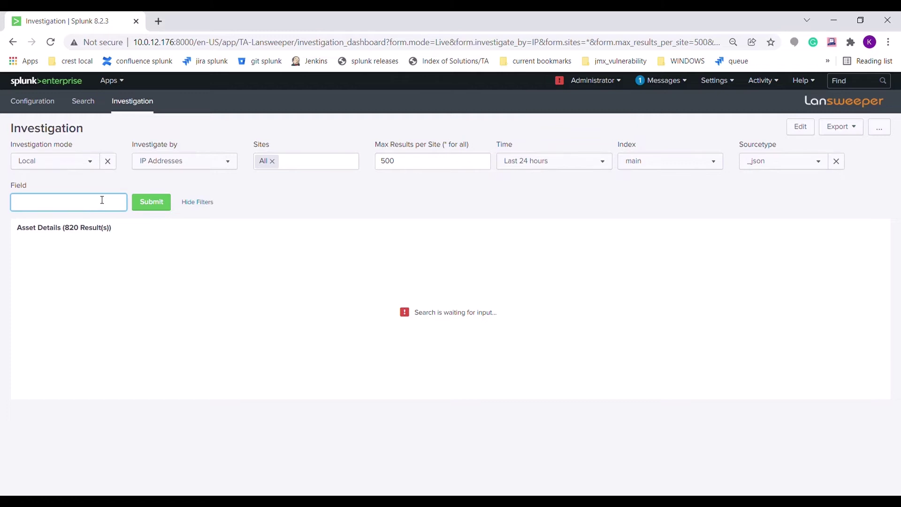
type("10")
left_click(151, 206)
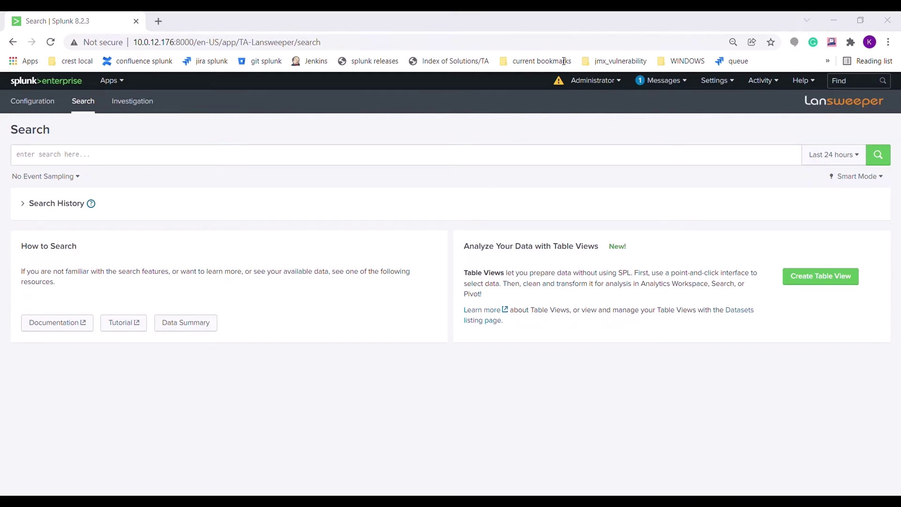
- Run the search | lsip ips="10.10.11.99, 10.10.11.7*" site_ids="401d153d-2a59-45eb-879a-c291390448ca, 56d4ed4f-b2ad-4587-91b5-07bd453c5c76" max_results_per_site="*"
key("alt+Tab")
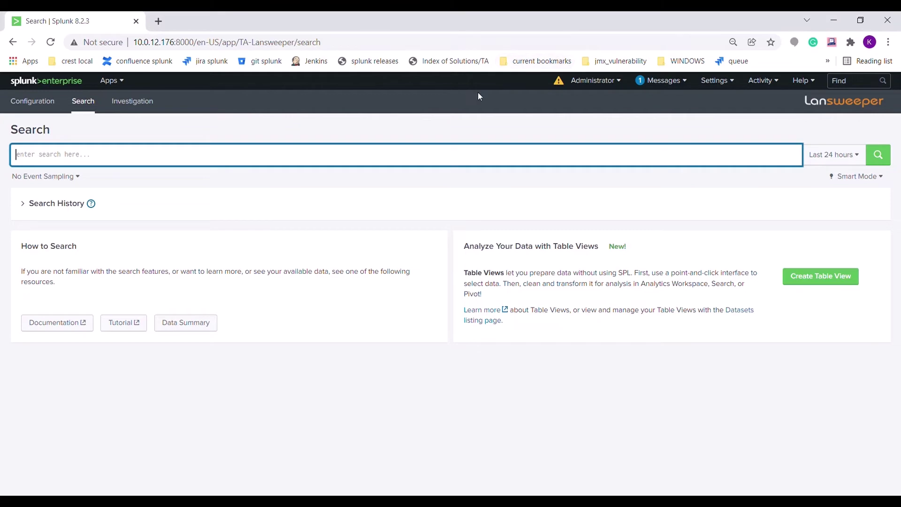
left_click(423, 161)
type("| lsip ips=\"10.10.11.99, 10.10.11.7*\" site_ids=\"401d153d-2a59-45eb-879a-c291390448ca, 56d4ed4f-b2ad-4587-91b5-07bd453c5c76\" max_results_per_site=\"*\"")
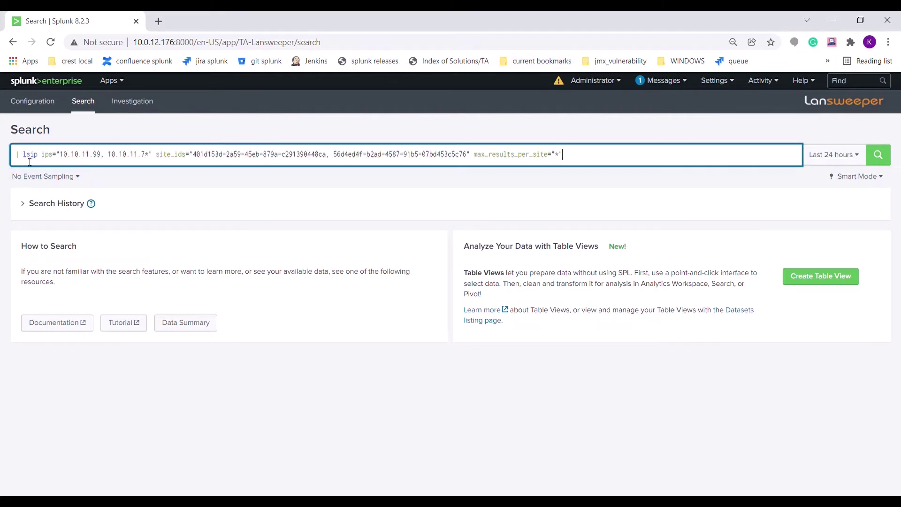
double_click(47, 158)
double_click(136, 156)
double_click(175, 156)
double_click(543, 155)
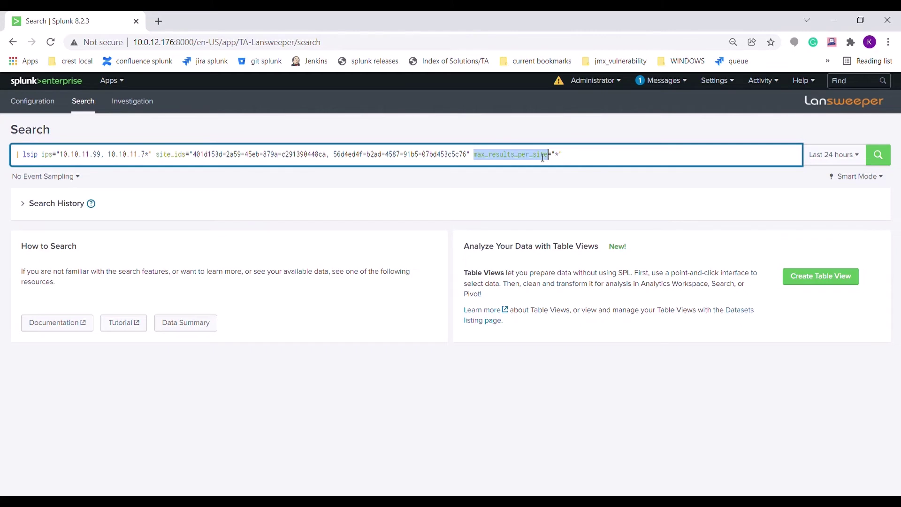
left_click(703, 163)
key("Return")
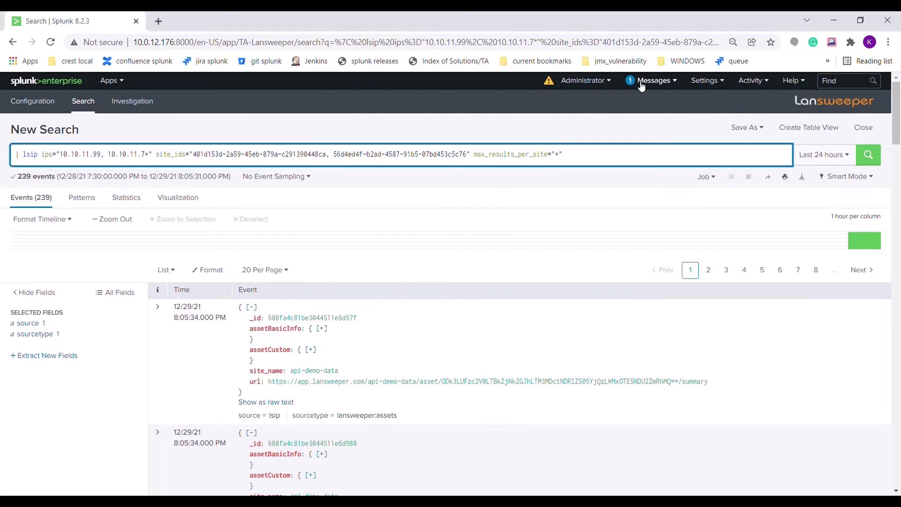
- Replace the search with index=* sourcetype=_json ip=* | lsip field="ip" site_ids="401d153d-2a59-45eb-879a-c291390448ca, 56d4ed4f-b2ad-4587-91b5-07bd453c5c76" max_results_per_site="10" and run it
key("ctrl+a")
type("index=* sourcetype=_json ip=*  | lsip  field=\"ip\" site_ids=\"401d153d-2a59-45eb-879a-c291390448ca, 56d4ed4f-b2ad-4587-91b5-07bd453c5c76\" max_results_per_site=\"10\"")
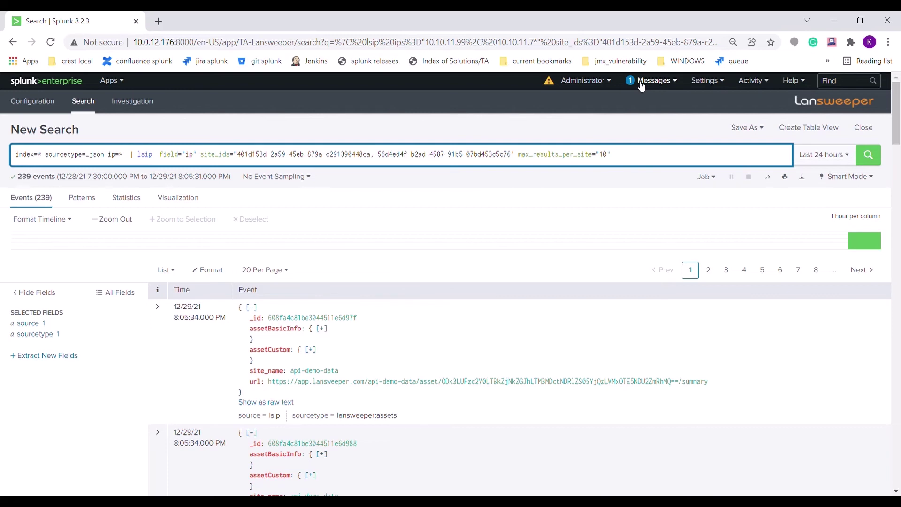
left_click(140, 160)
key("shift+Home")
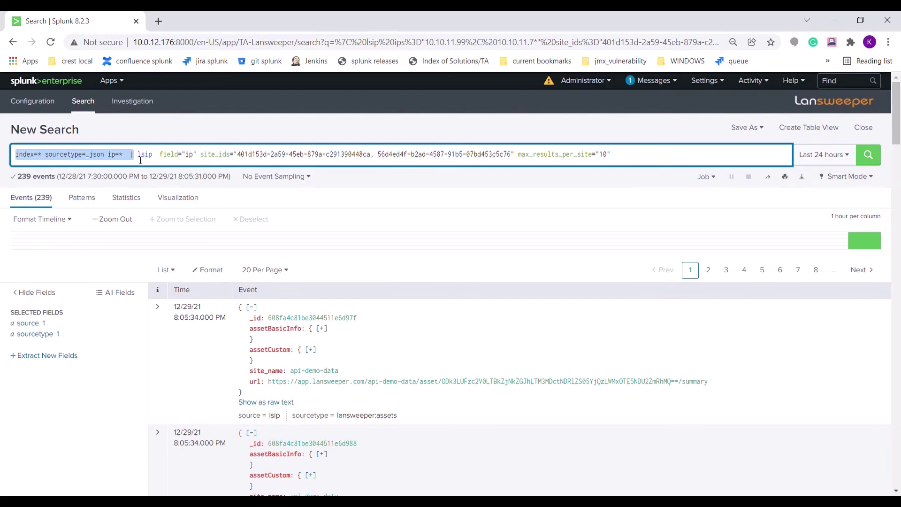
double_click(167, 155)
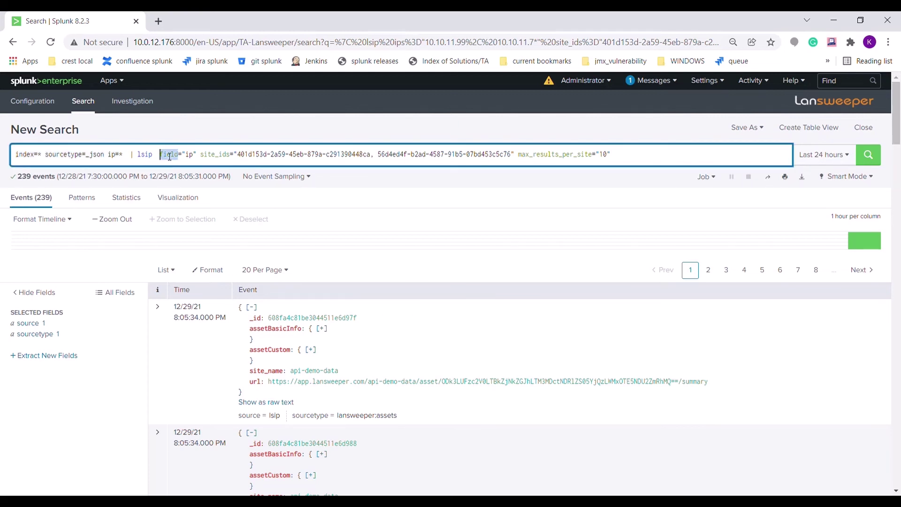
double_click(194, 157)
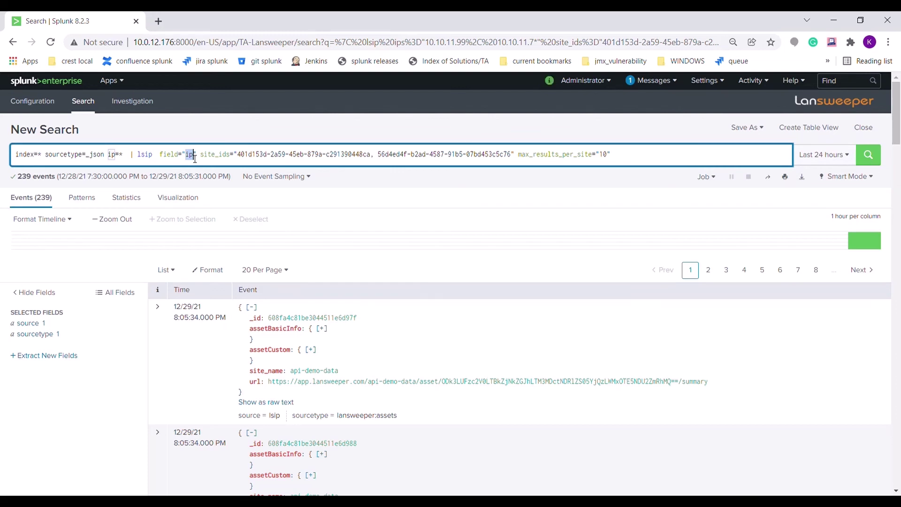
key("Return")
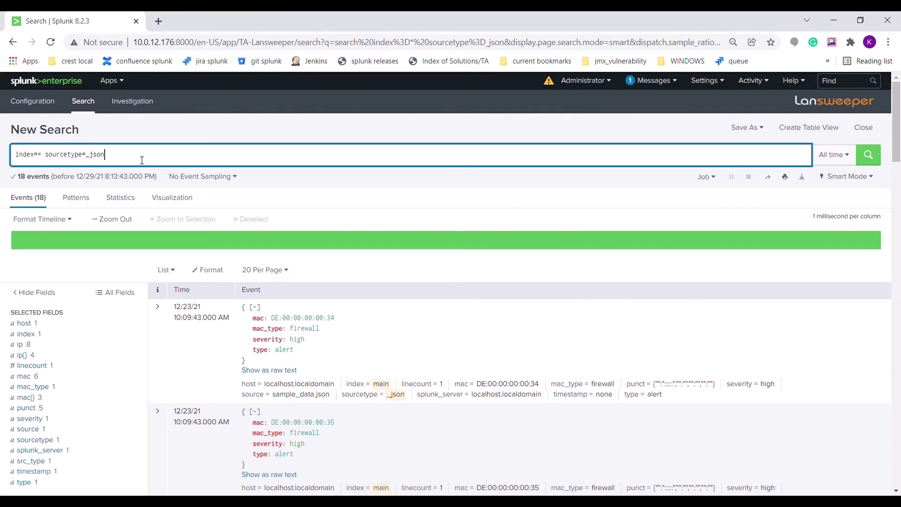
- Expand the first _json event, launch the Lansweeper investigation by MAC address for its mac field, and view the resulting dashboard
left_click(164, 318)
left_click(163, 318)
scroll(312, 342, "down", 5)
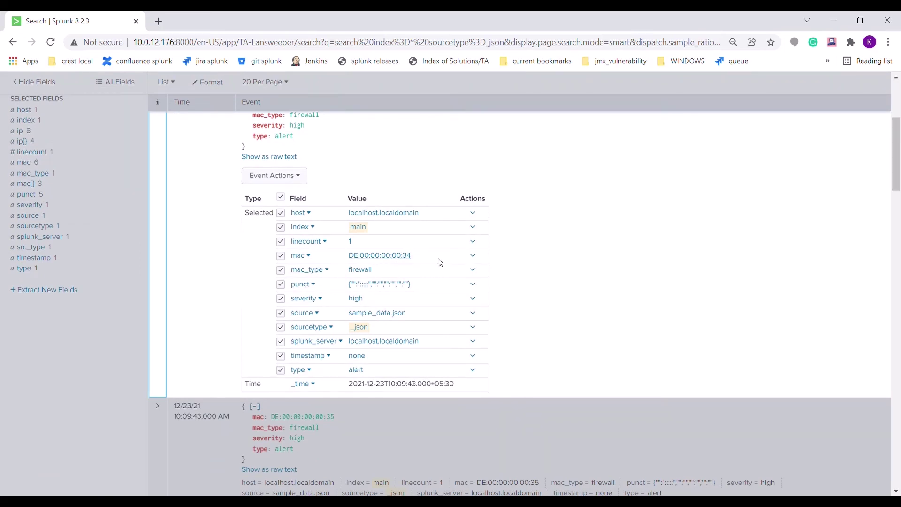
left_click(474, 256)
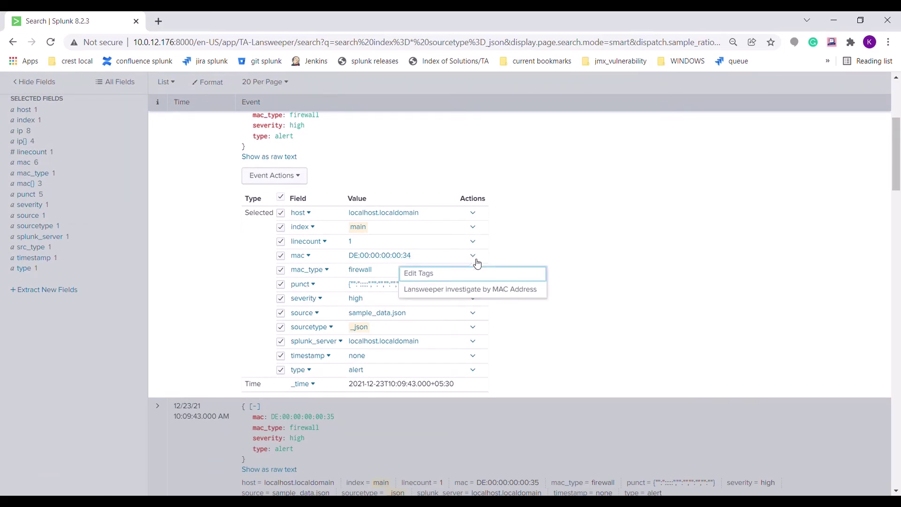
left_click(475, 295)
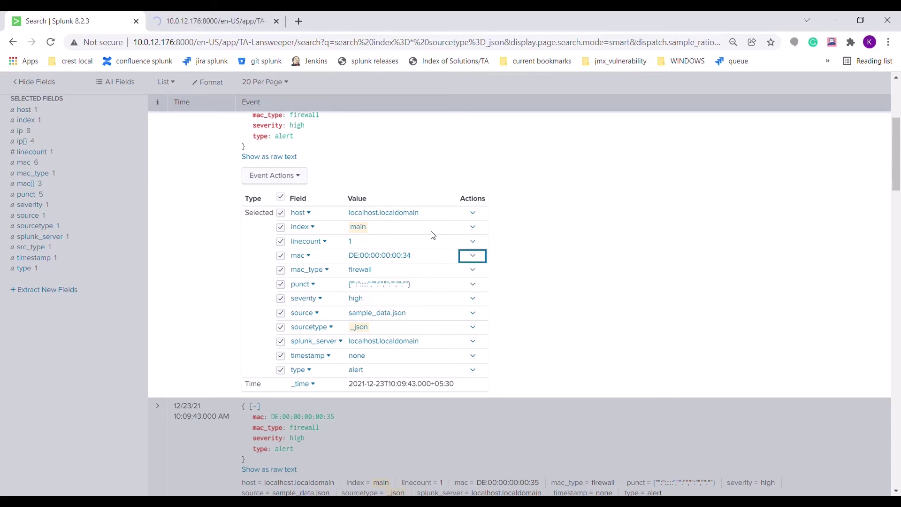
left_click(216, 19)
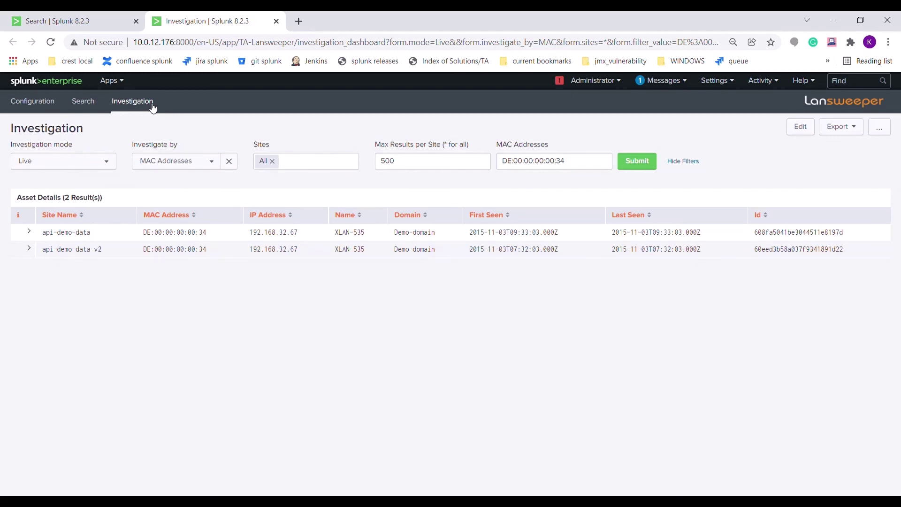
- Open the add-on settings in the configuration to review the IP and MAC address fields
left_click(44, 100)
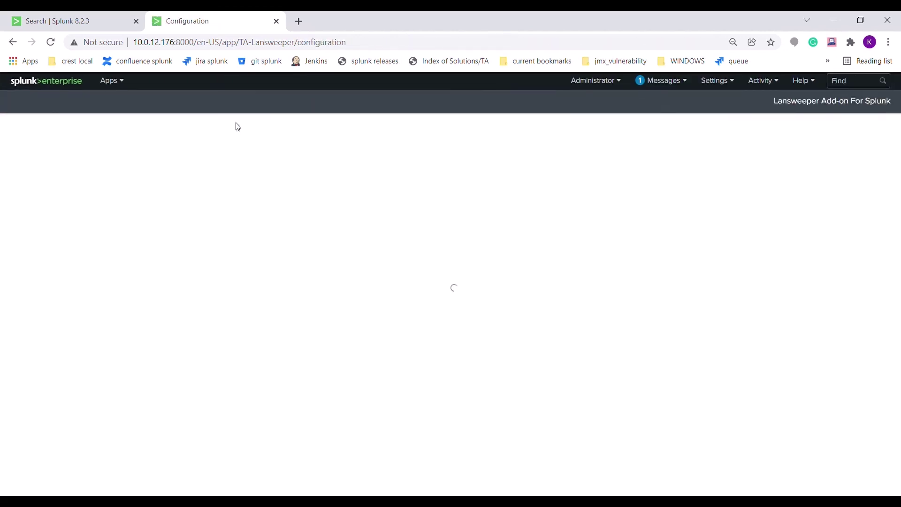
left_click(186, 174)
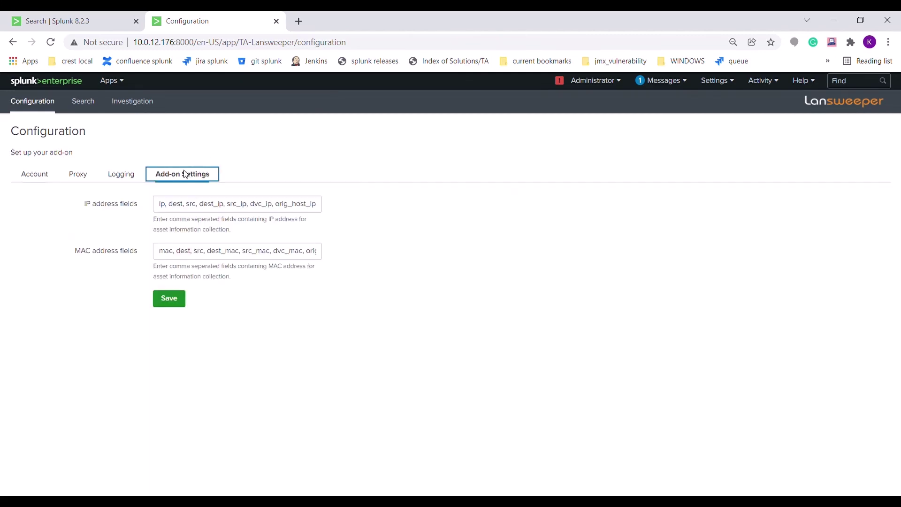